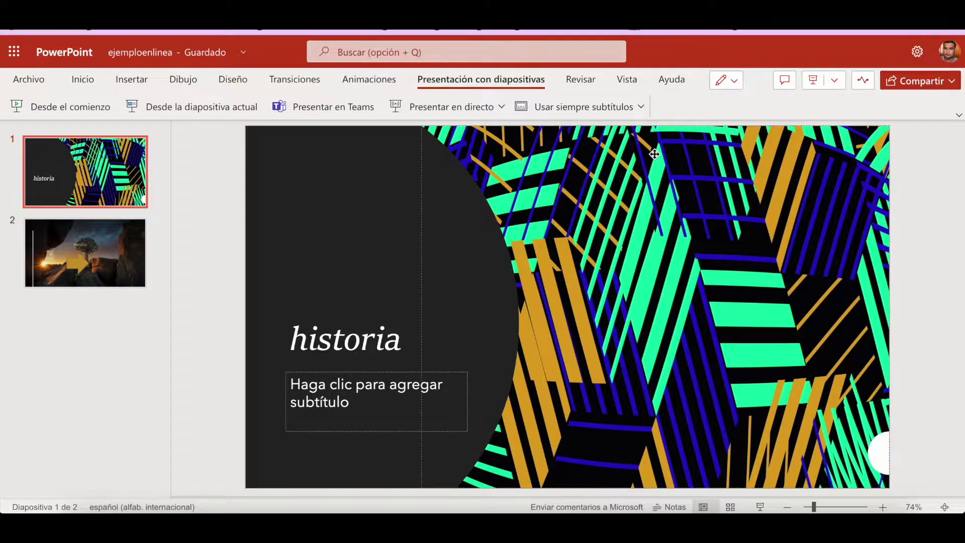
Show the Compartir sharing options for the 'ejemploenlinea' presentation
click(950, 82)
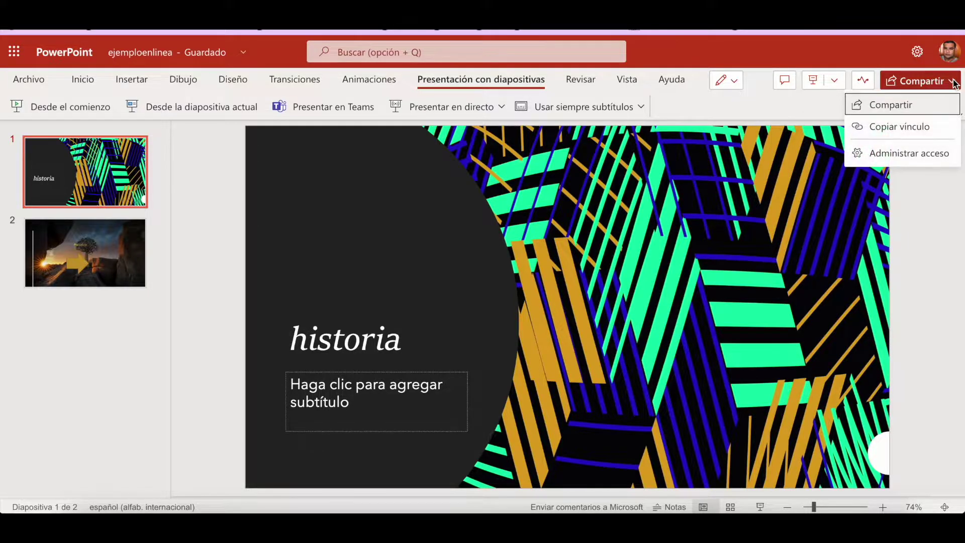
Send an editable link to ejemploenlinea.pptx to a pasted collaborator address, then close the confirmation
click(895, 103)
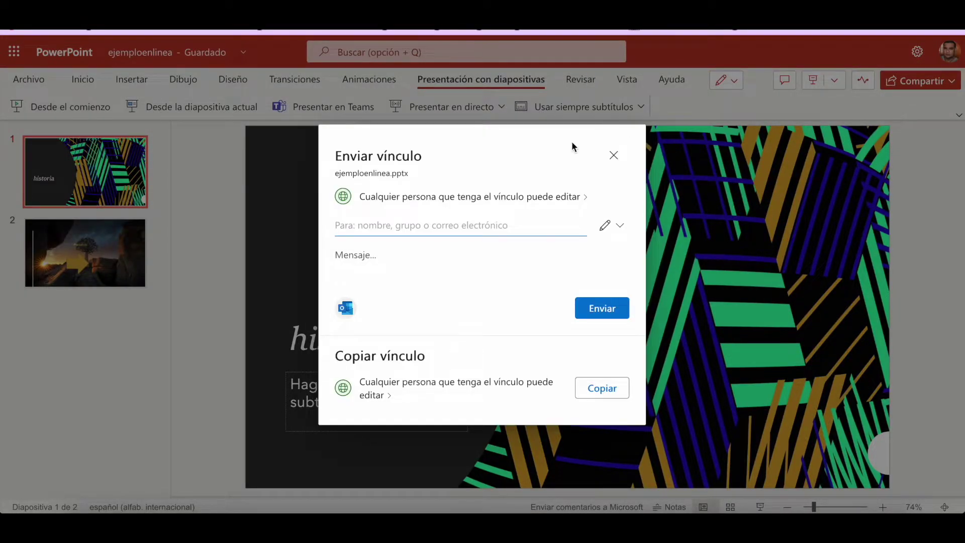
click(397, 224)
key(ctrl+v)
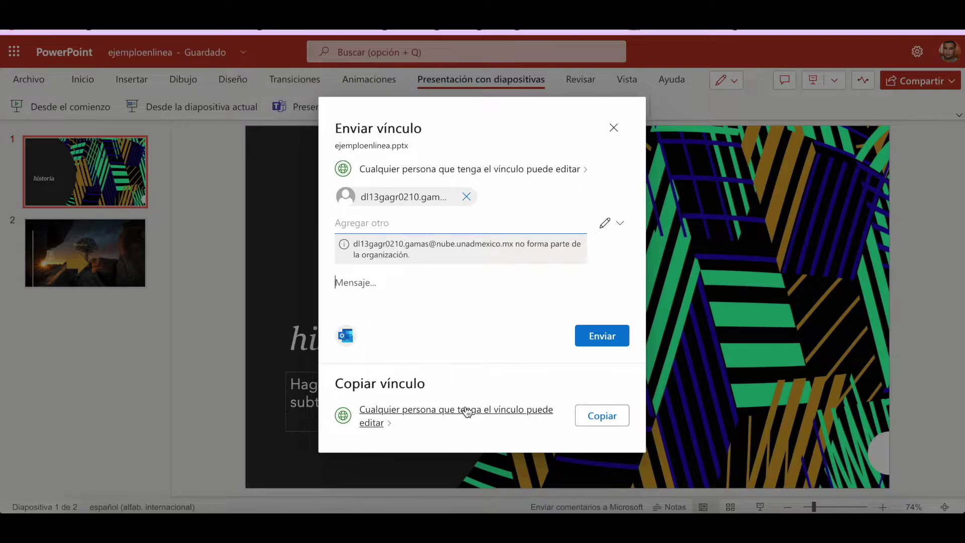
click(605, 336)
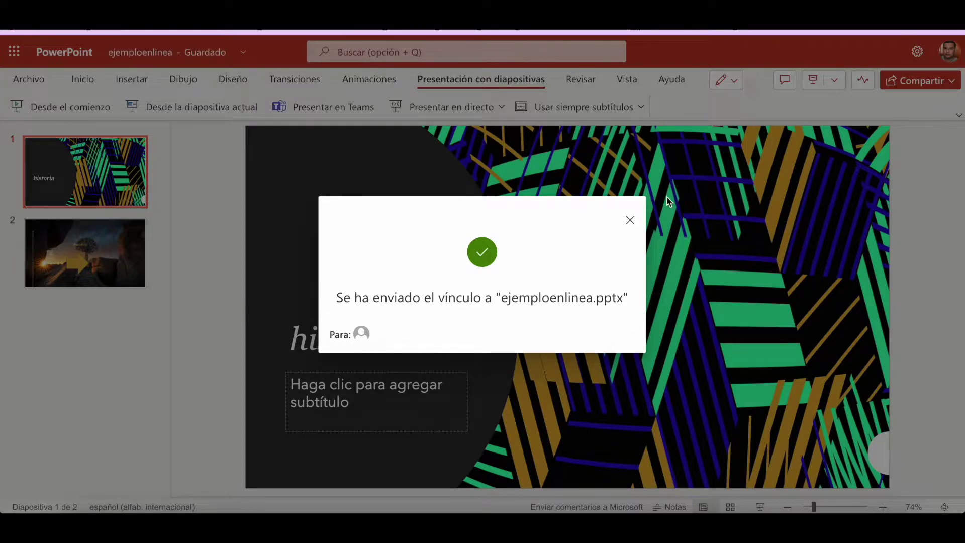
click(630, 220)
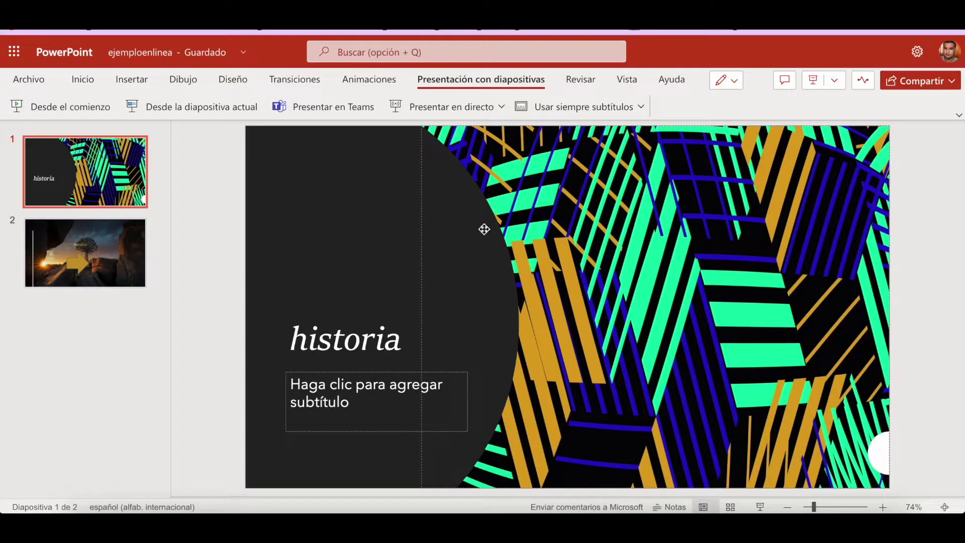
Add a slide titled 'trabajo 2' after the image slide, then add a blank fourth slide
click(87, 256)
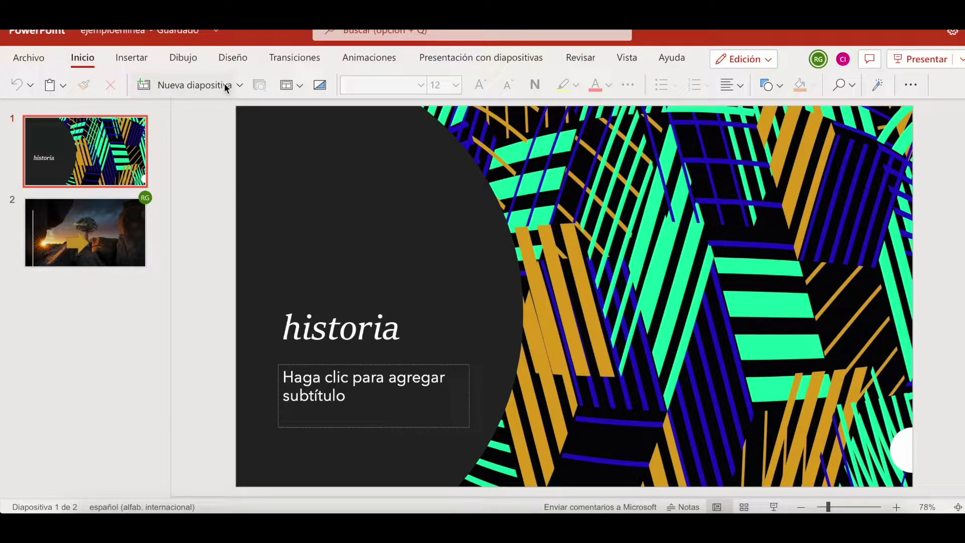
click(224, 86)
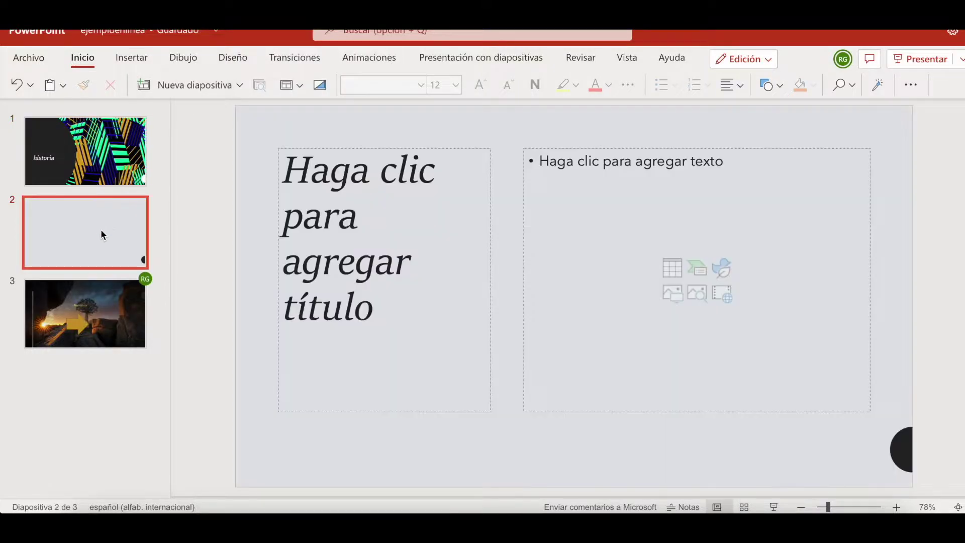
drag(101, 228, 71, 366)
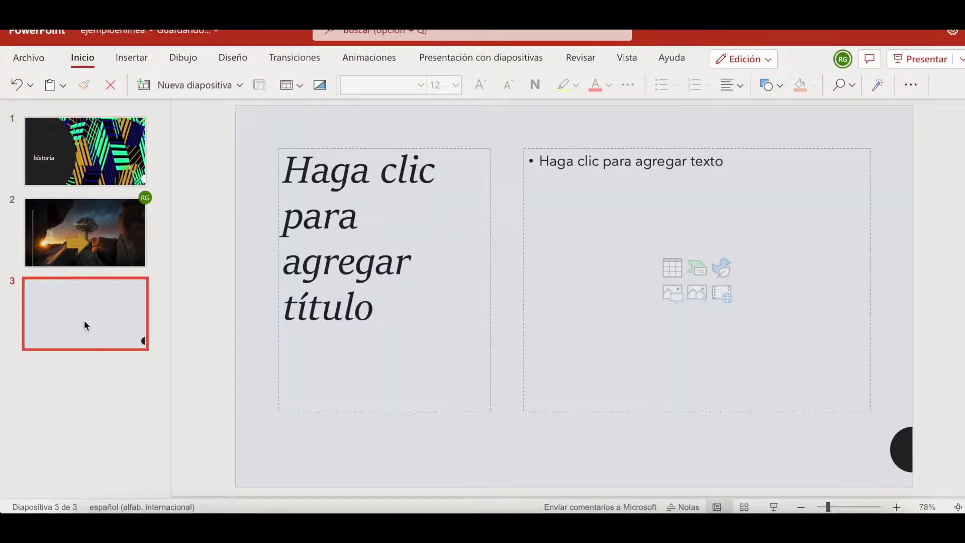
click(344, 173)
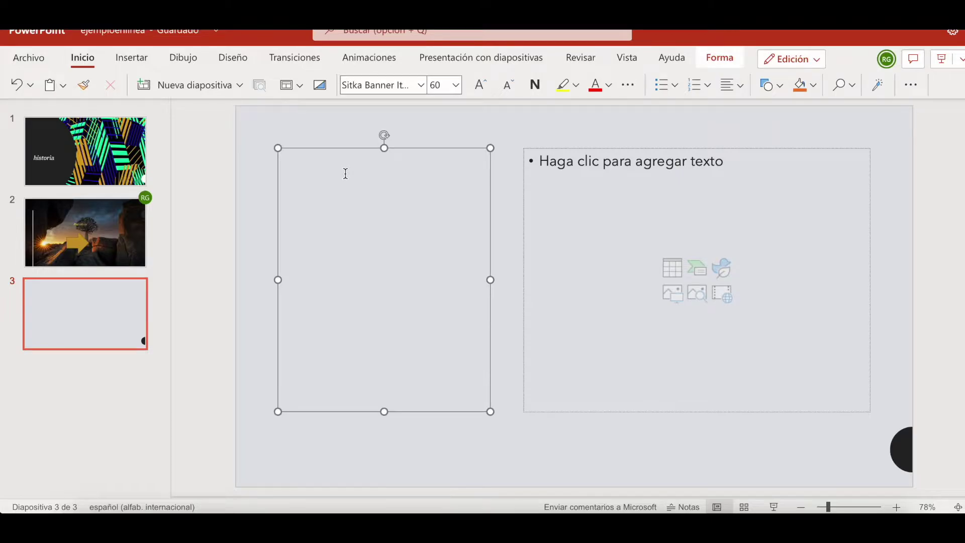
text(trabajo 2)
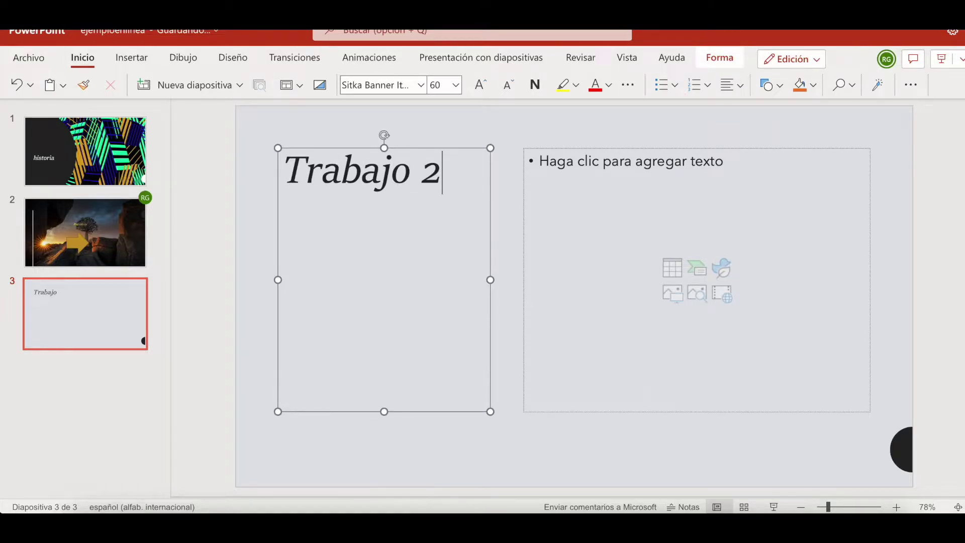
click(150, 84)
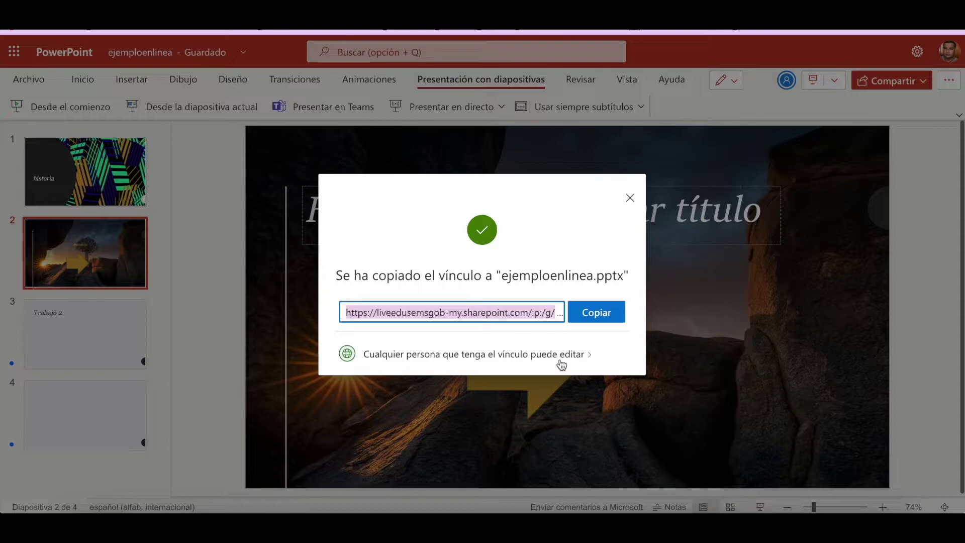
Close the link confirmation, view slides 3 and 4, and check which collaborator is present
click(629, 197)
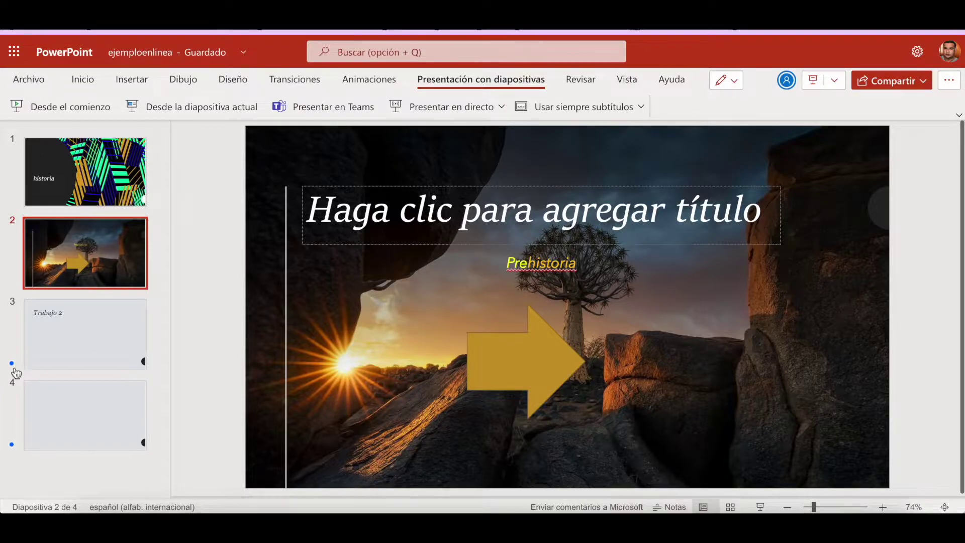
mouse_move(12, 443)
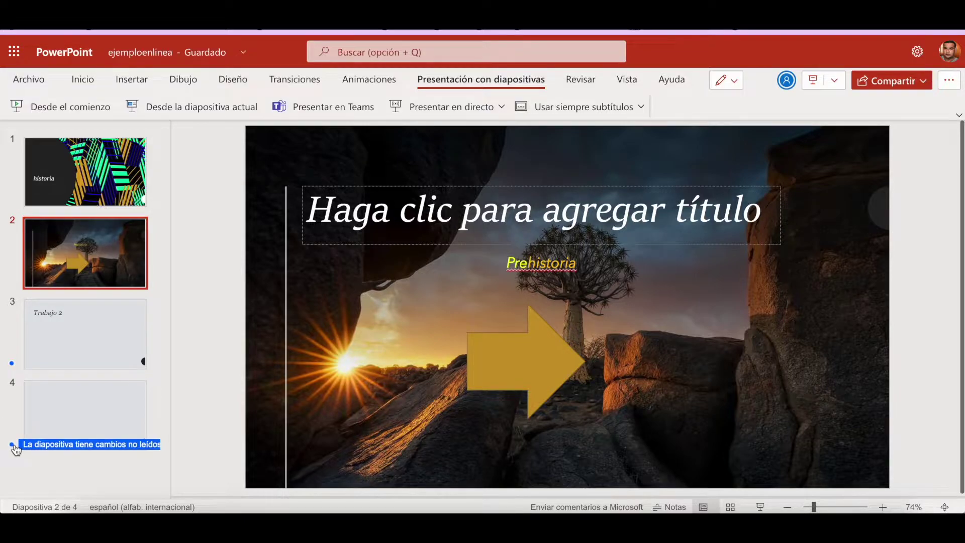
click(63, 328)
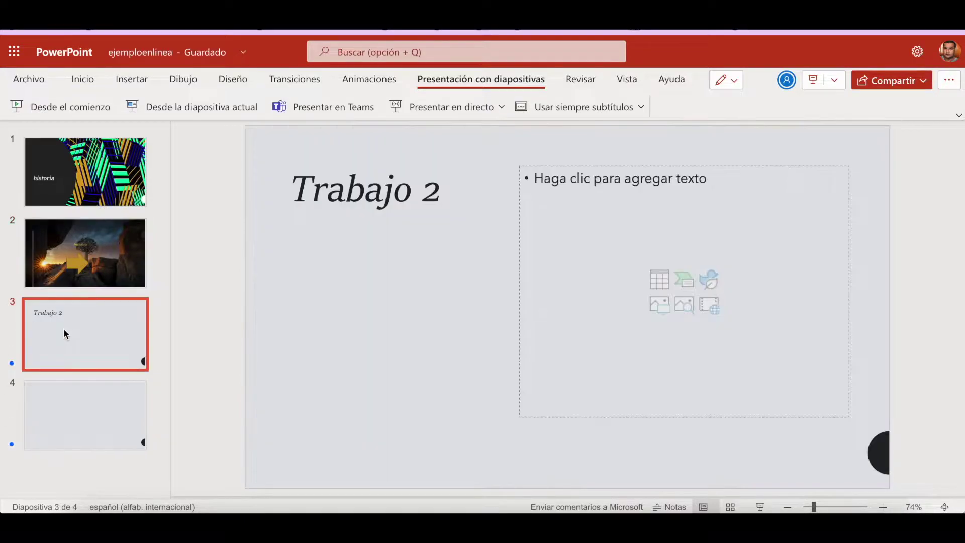
click(75, 414)
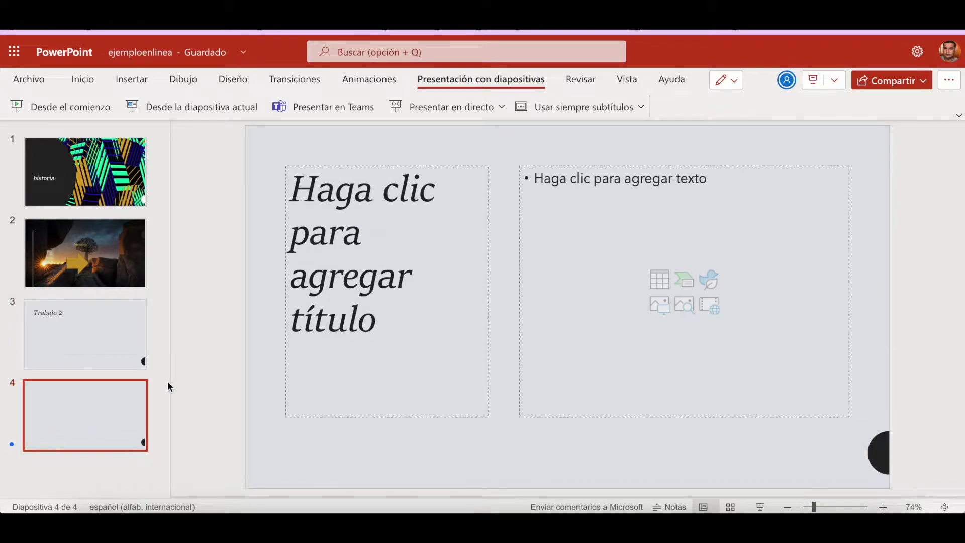
click(787, 80)
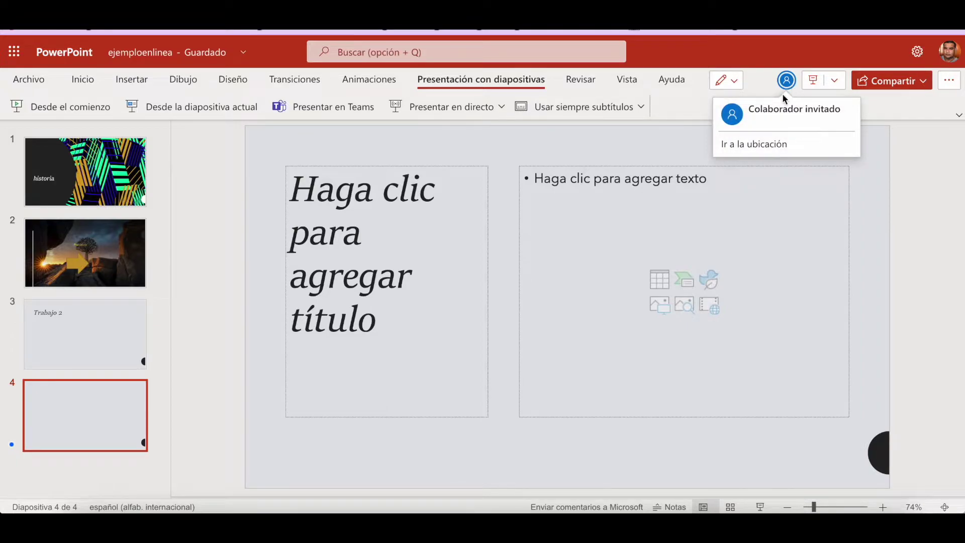
click(787, 81)
click(788, 85)
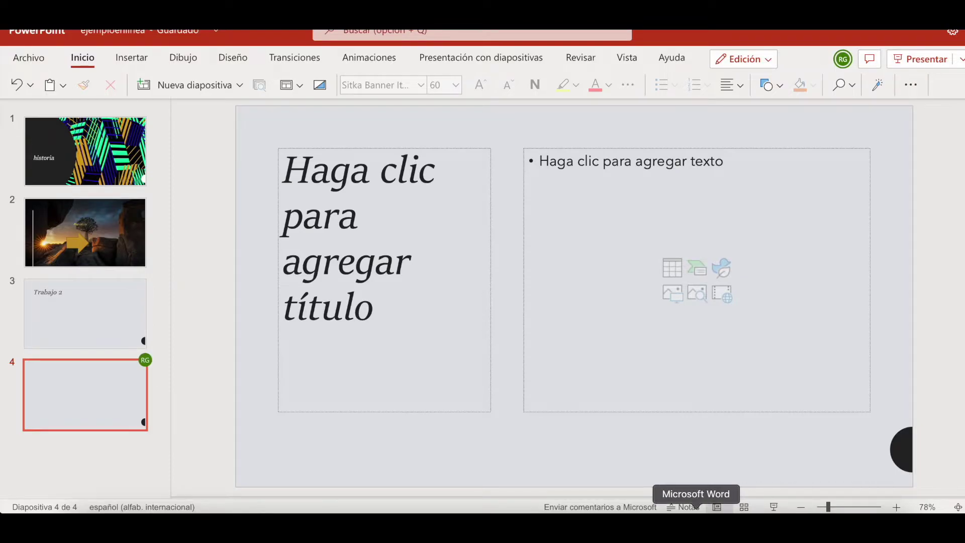
Title slide 4 'trabajo 3' and give it the bullet 'Equipo 3'
click(365, 259)
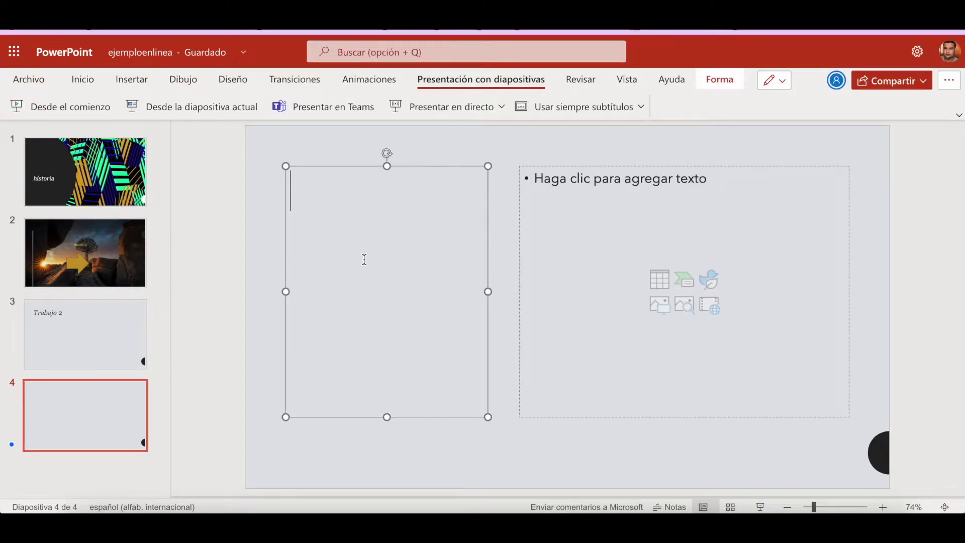
text(trabajo )
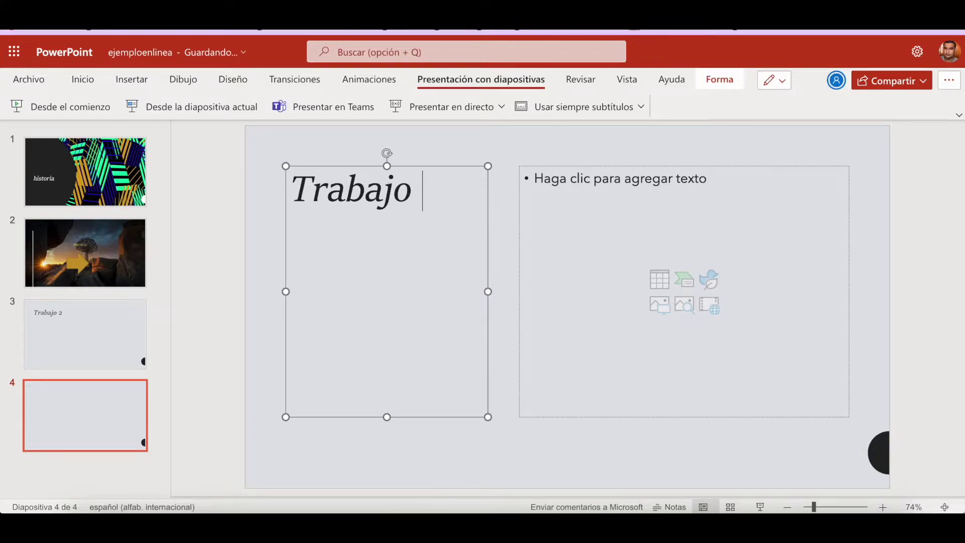
text(3)
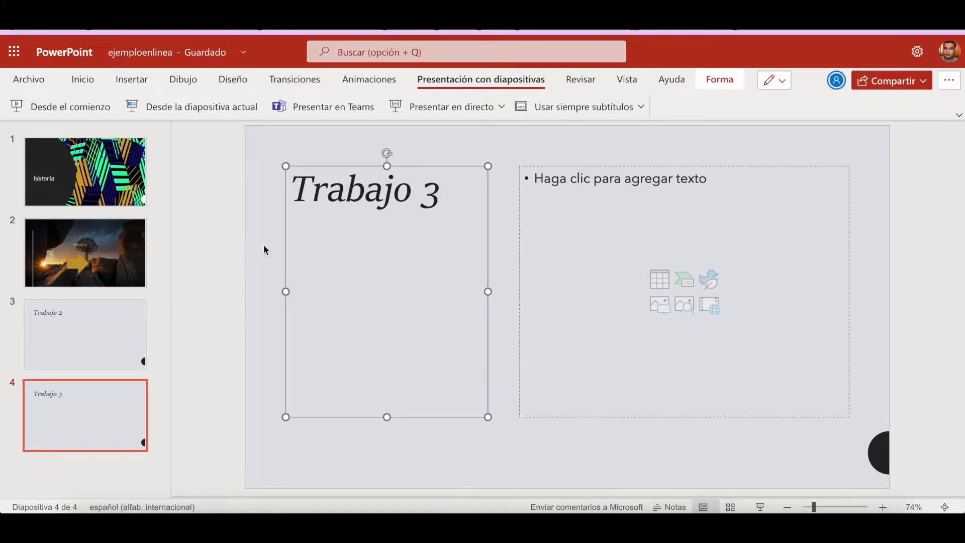
click(238, 234)
click(601, 195)
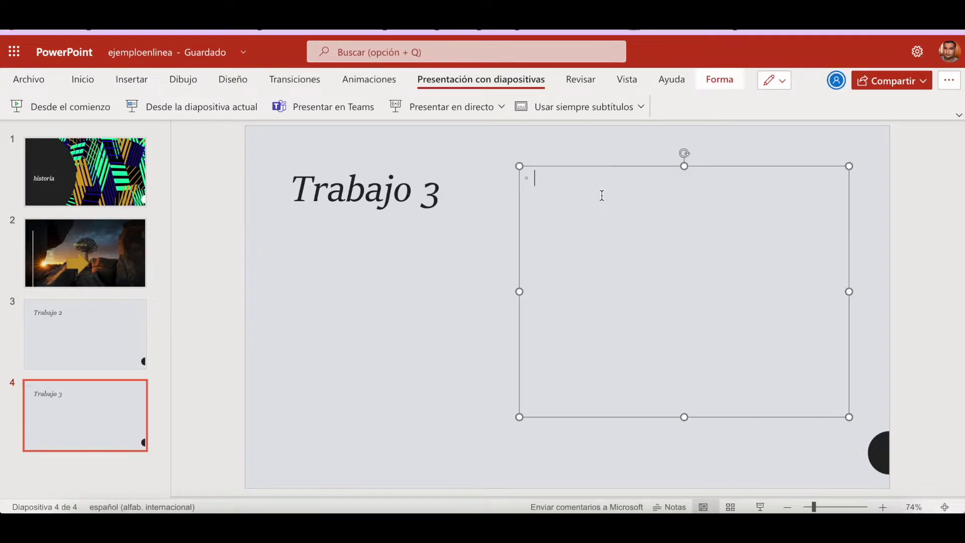
text(equ 3)
click(896, 236)
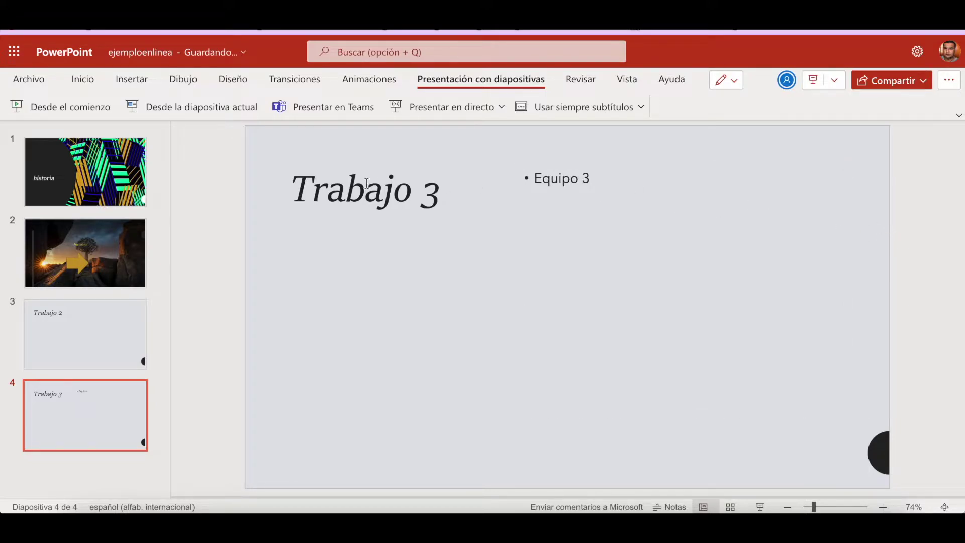
click(132, 81)
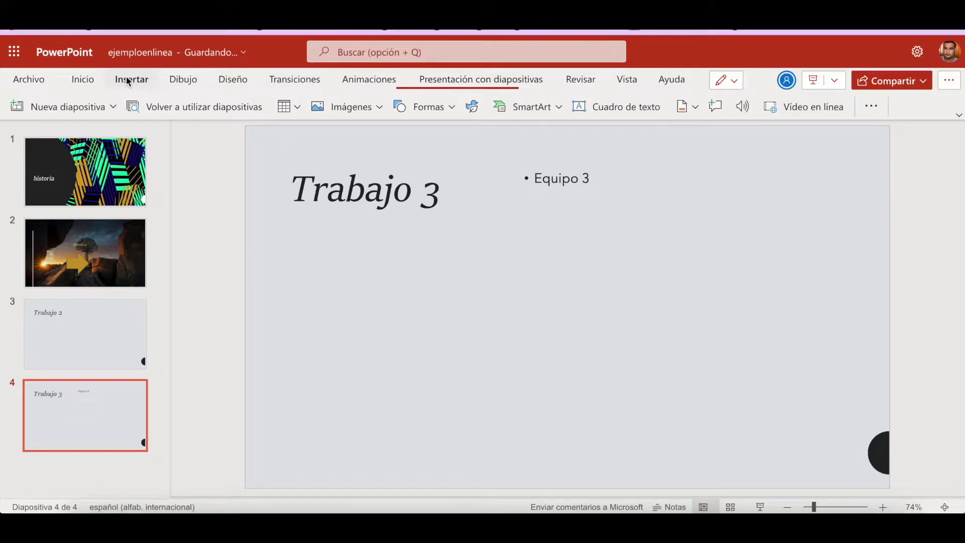
Search online images for 'historia' and browse the results
click(349, 102)
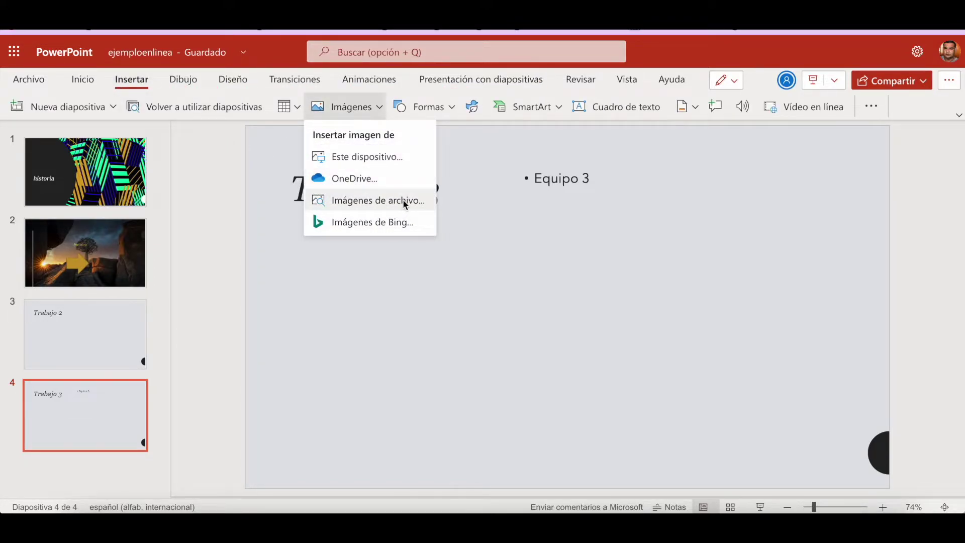
click(381, 221)
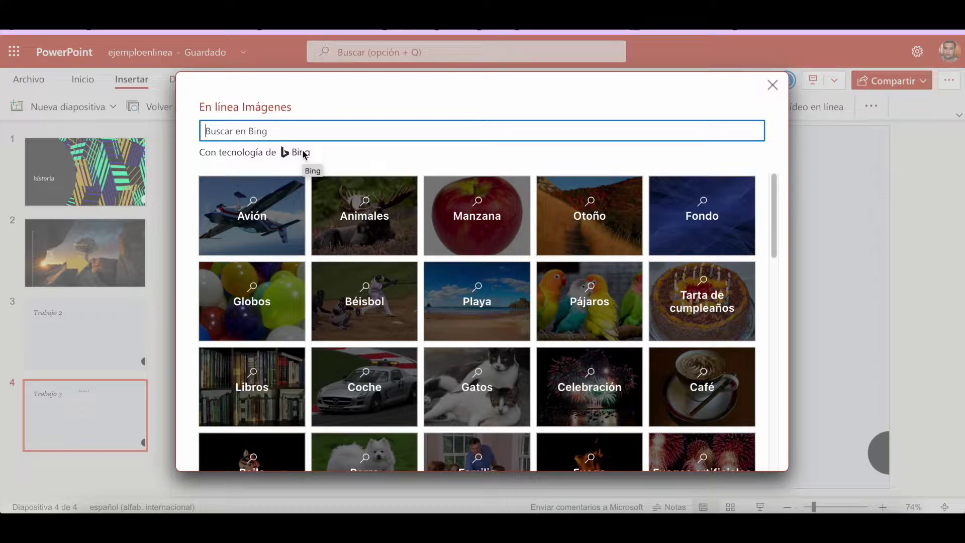
text(historia)
key(Return)
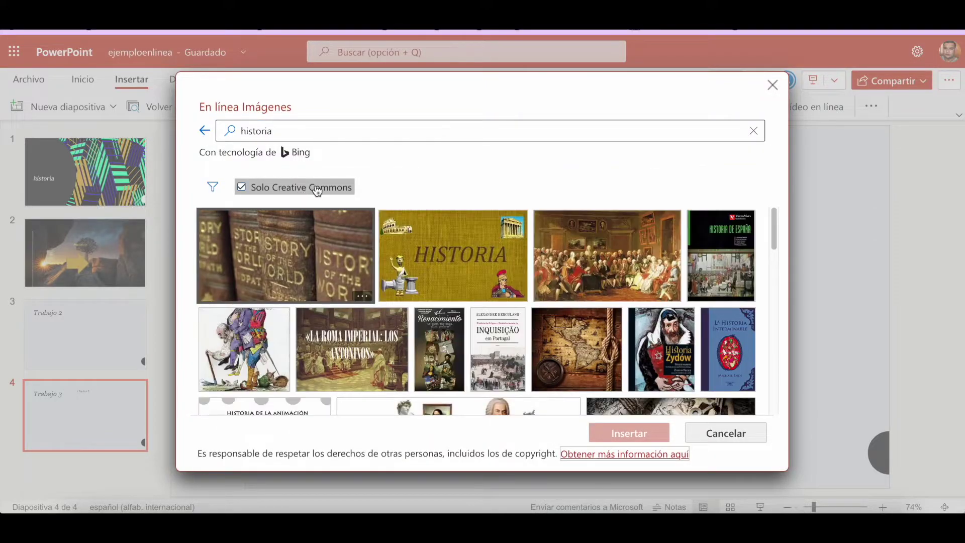
mouse_move(284, 255)
scroll(407, 273, down, 2)
scroll(422, 271, down, 3)
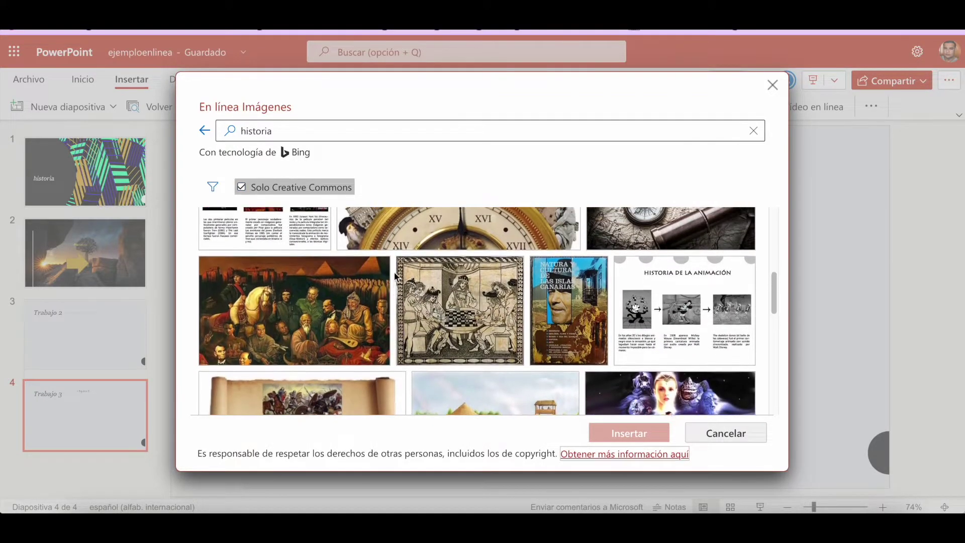
scroll(442, 266, up, 1)
Try inserting the clock picture, which fails, and dismiss the error message
click(442, 266)
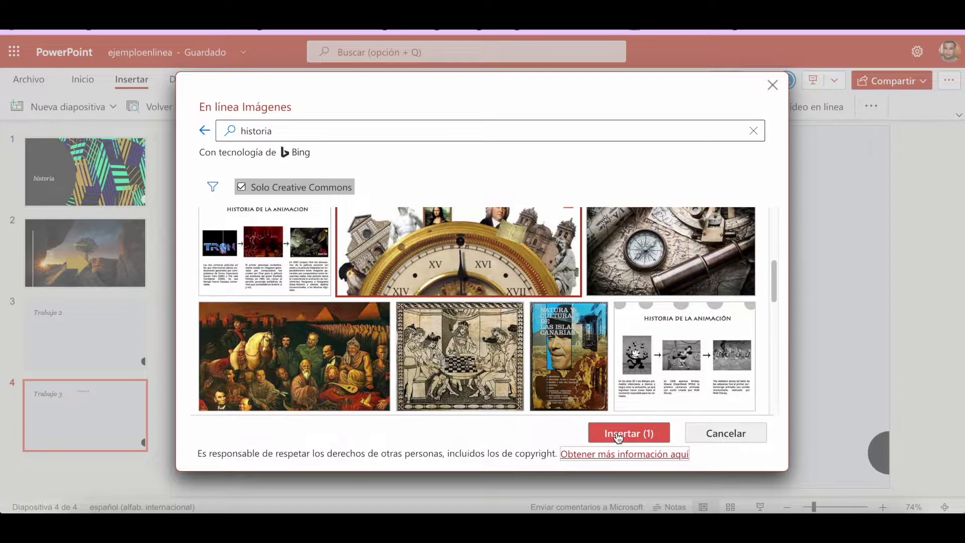
click(619, 434)
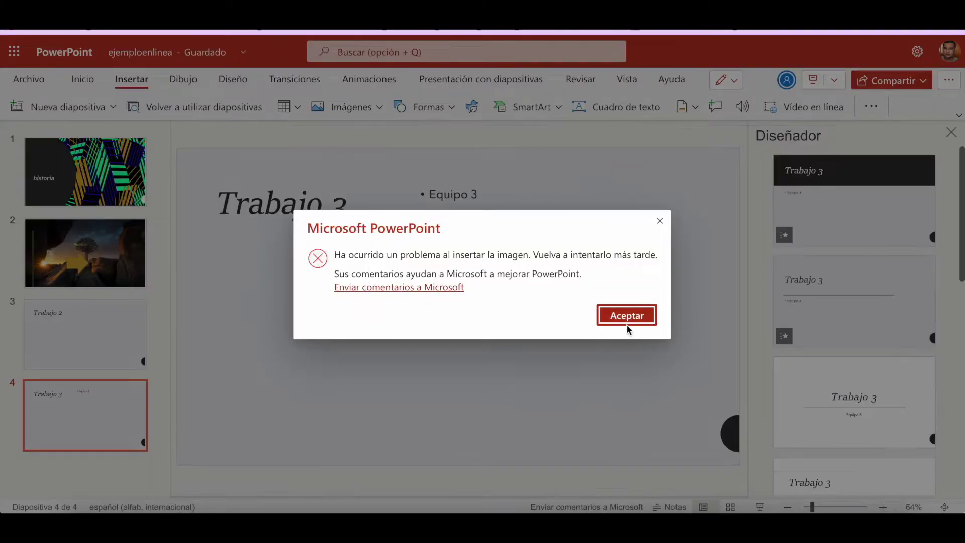
click(631, 320)
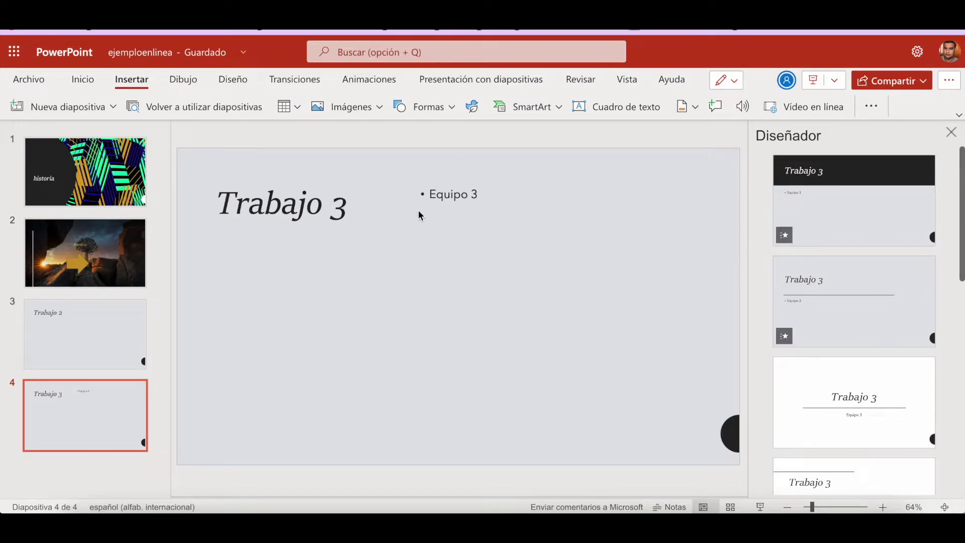
click(343, 108)
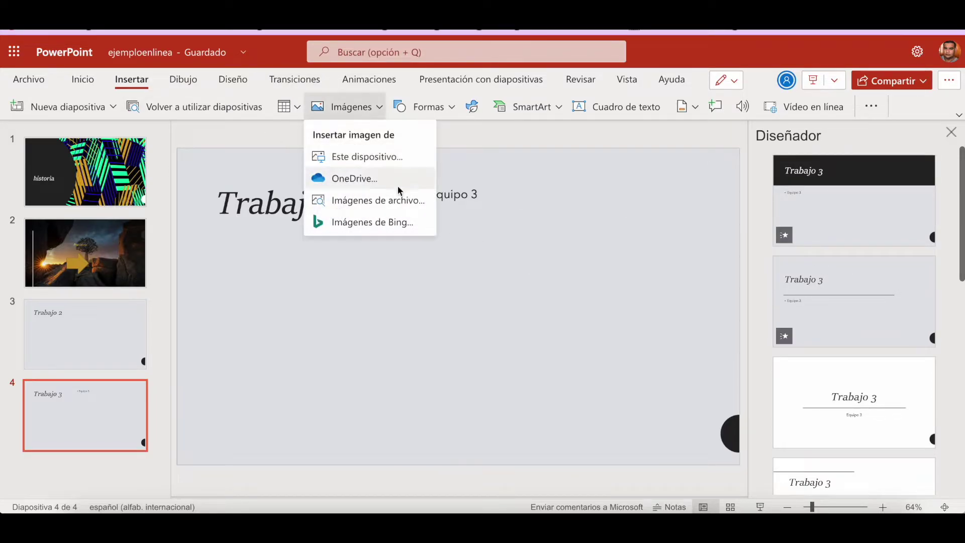
Insert the three-apples photo from Bing's Manzana results and enlarge it to about 7.18 x 3.24 in
click(369, 217)
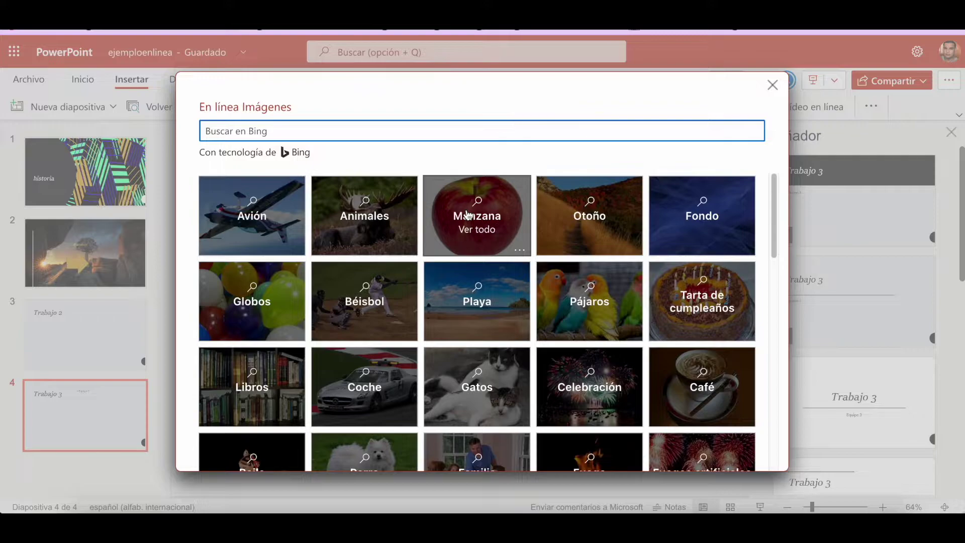
click(469, 216)
click(393, 264)
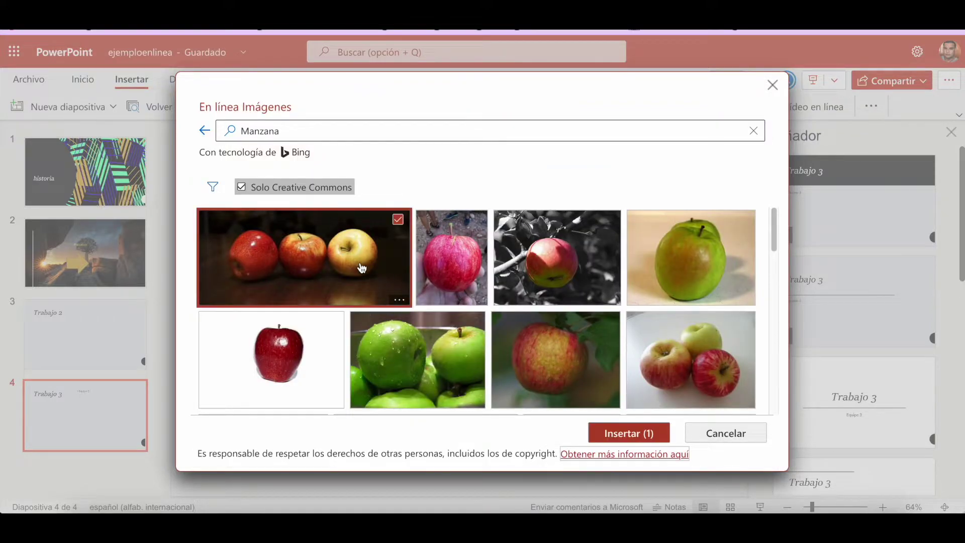
click(626, 431)
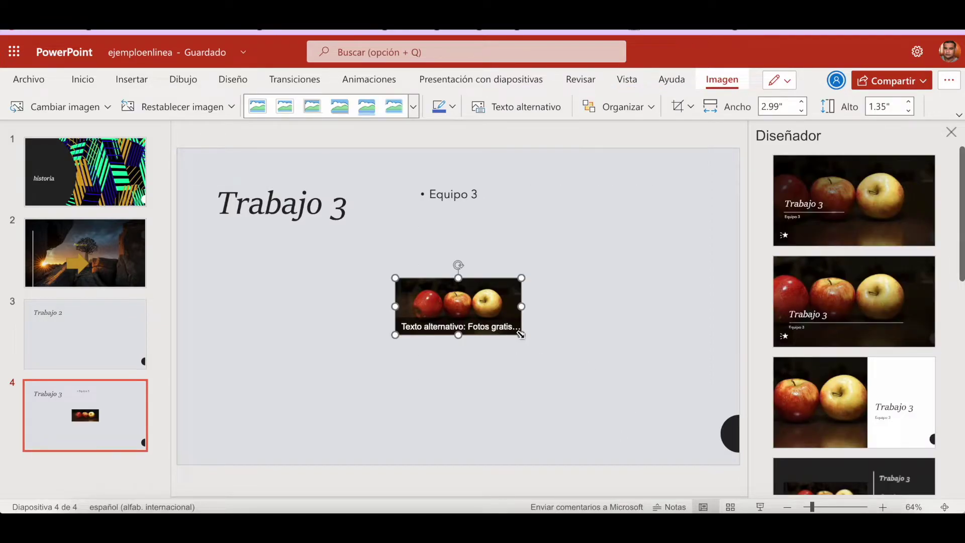
drag(523, 337, 698, 414)
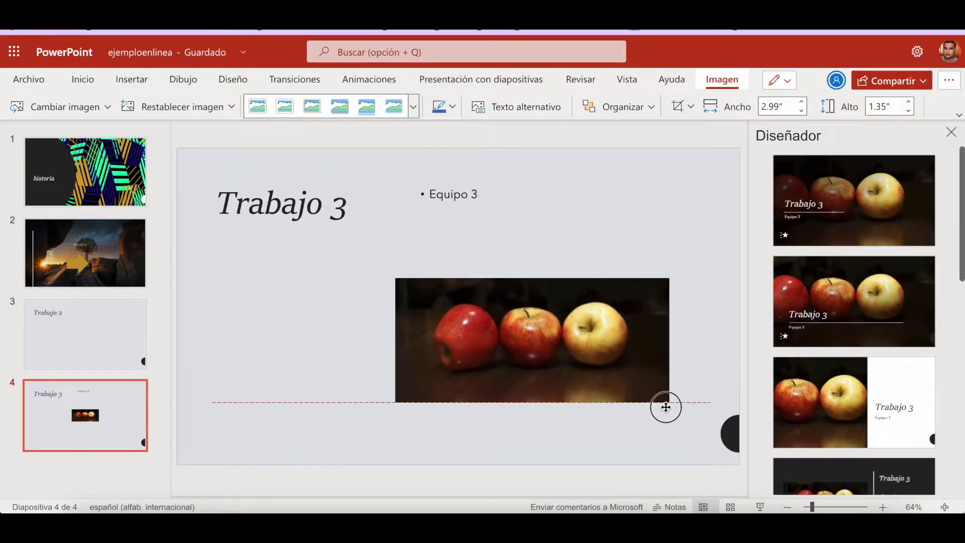
Apply the full-slide apple photo design idea to the 'Trabajo 3' slide
click(818, 210)
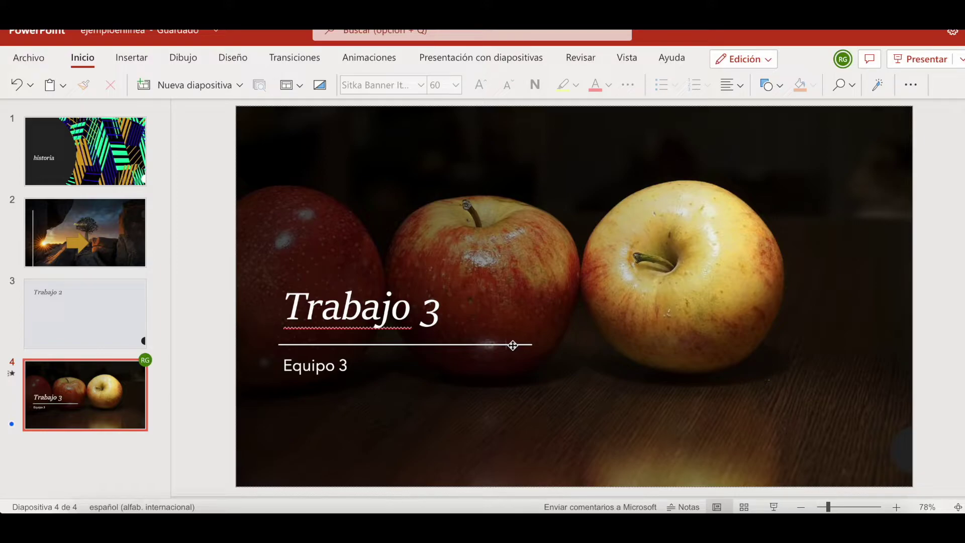
click(769, 62)
click(768, 61)
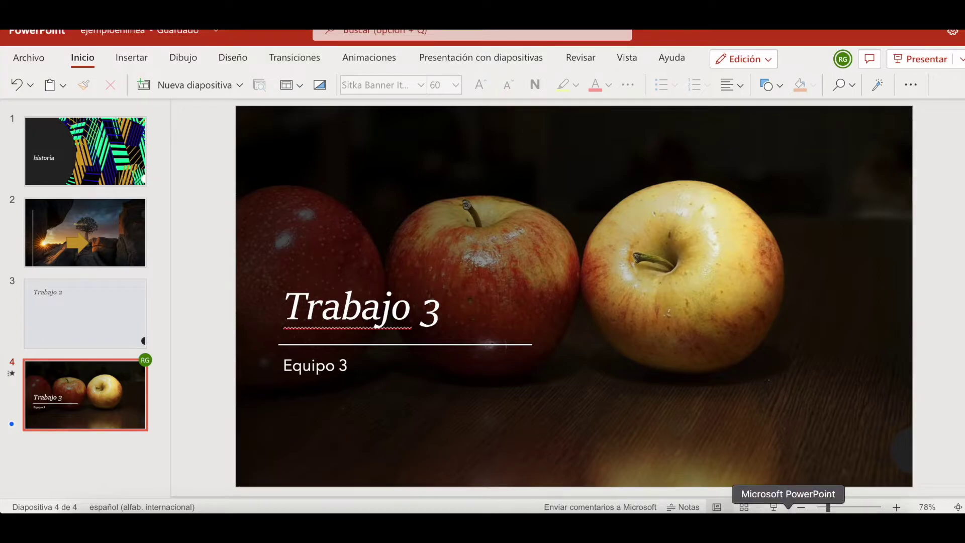
Stop sharing ejemploenlinea.pptx through Administrar acceso, removing all sharing links
click(789, 522)
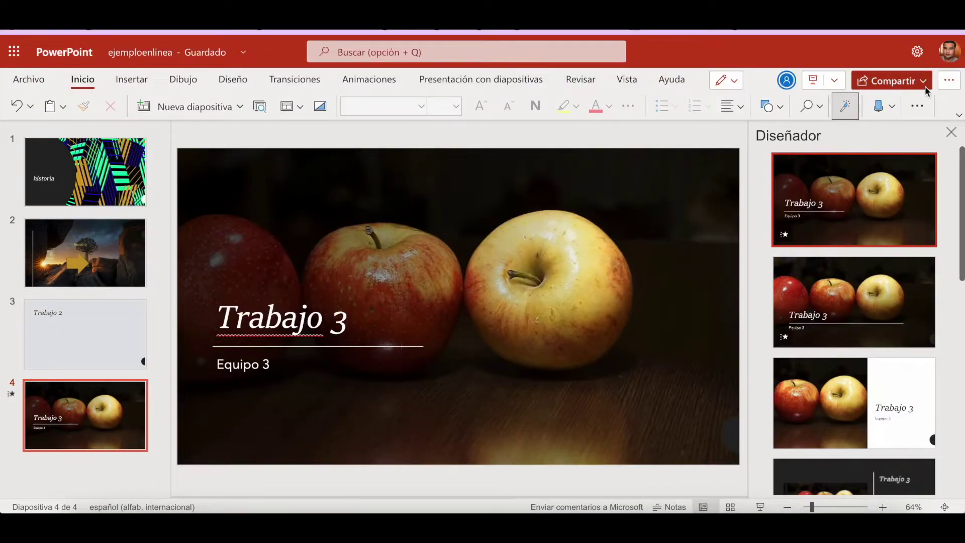
click(925, 86)
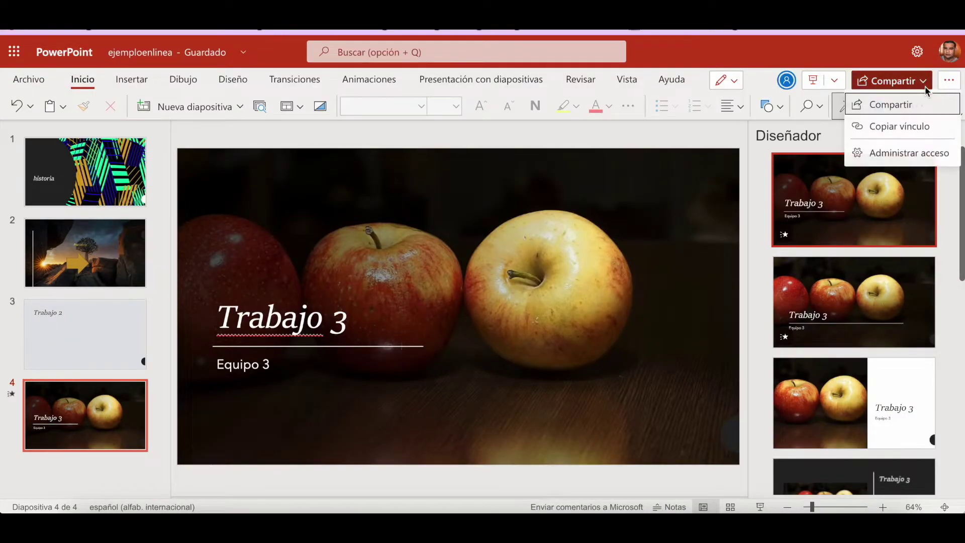
click(887, 152)
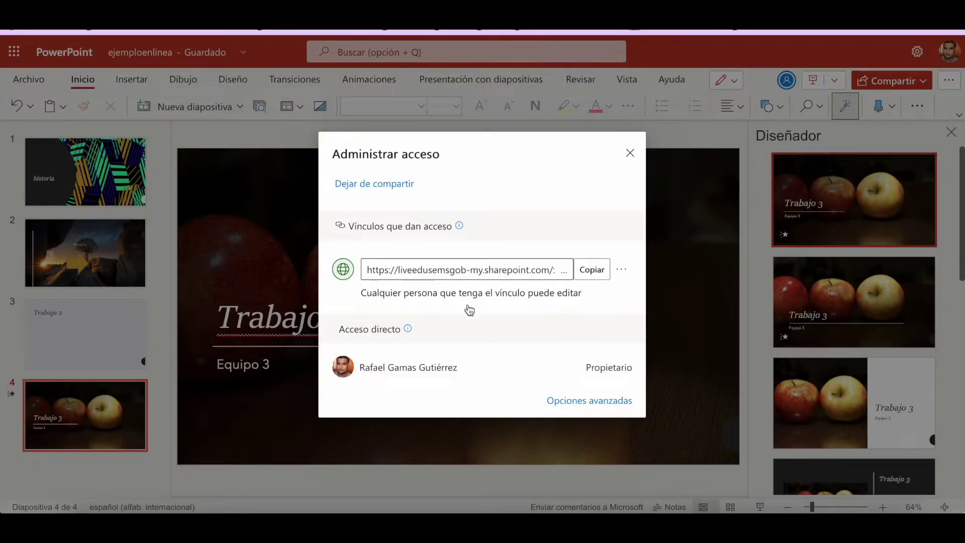
click(587, 399)
click(390, 187)
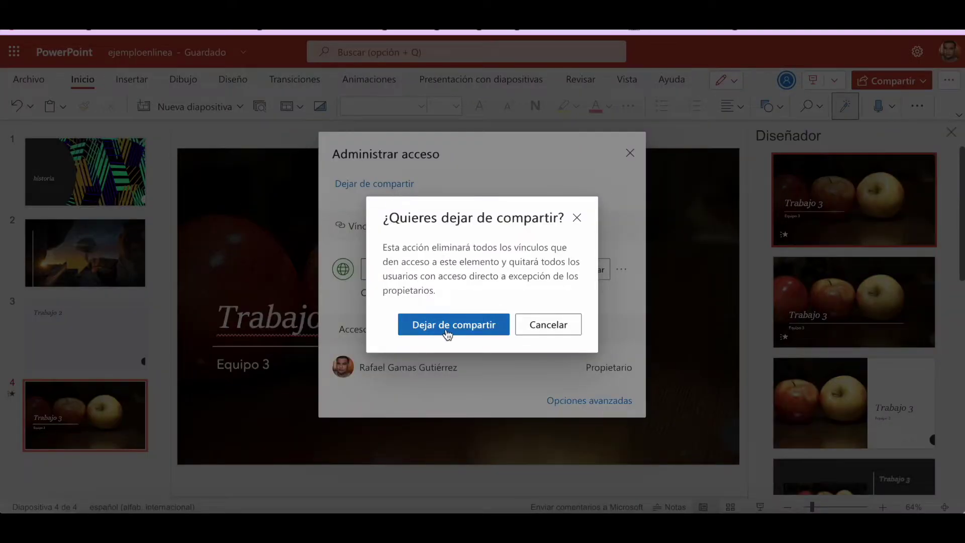
click(447, 330)
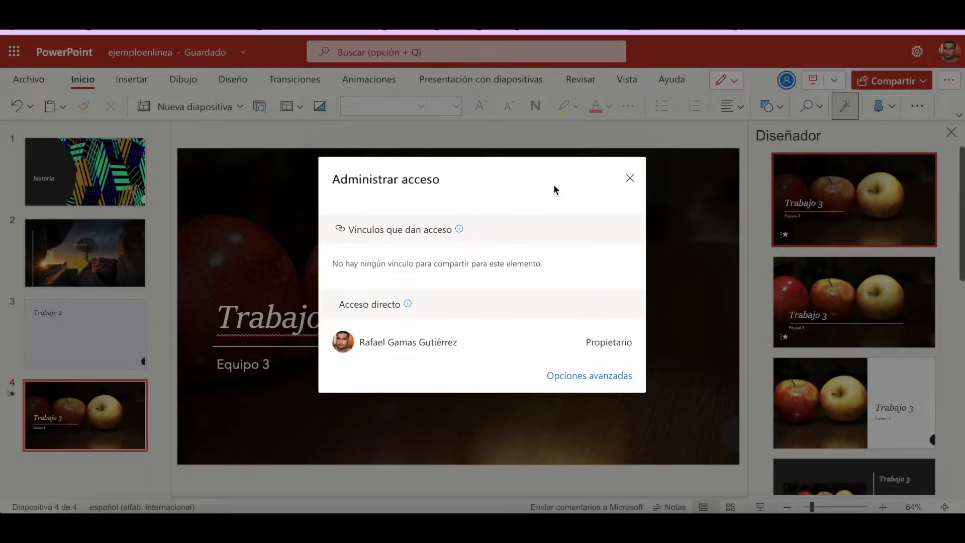
key(Escape)
click(889, 81)
Copy a new anyone-can-edit link to ejemploenlinea.pptx
click(903, 128)
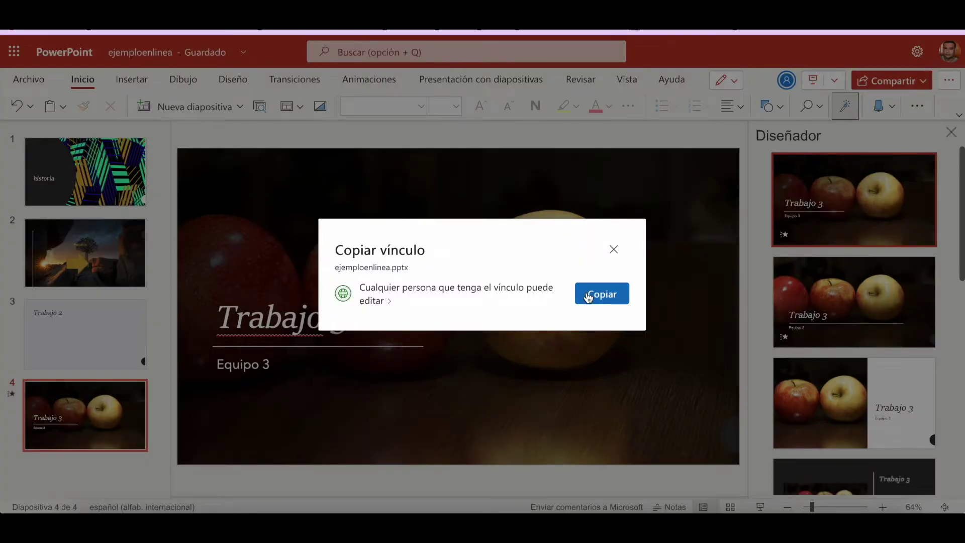
click(586, 292)
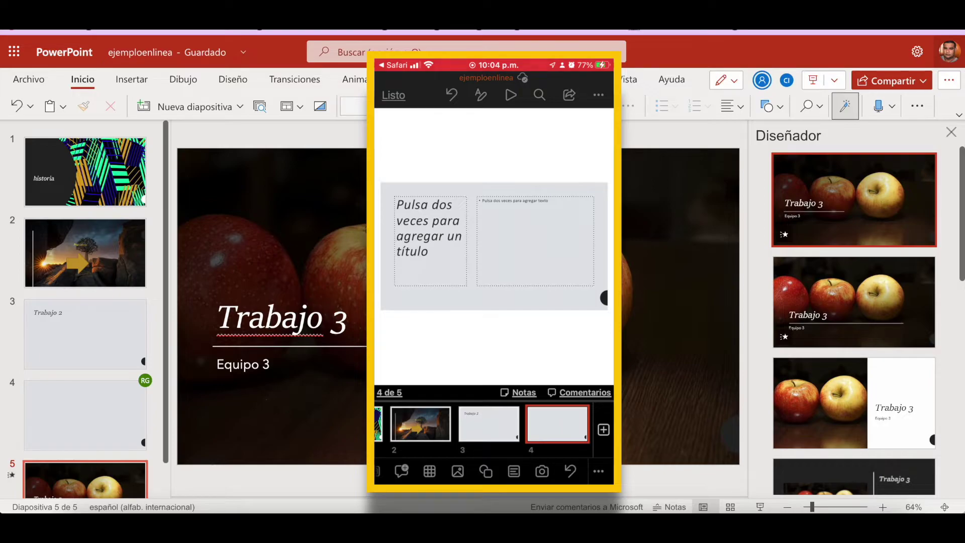
On the phone, title the new slide 'Trabajo desde el celular', accepting the spelling correction
click(536, 242)
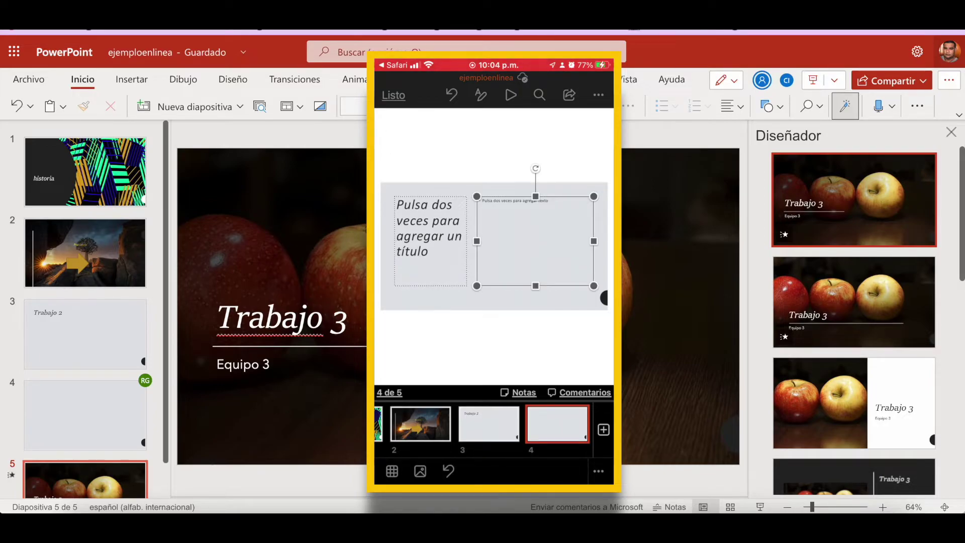
click(429, 242)
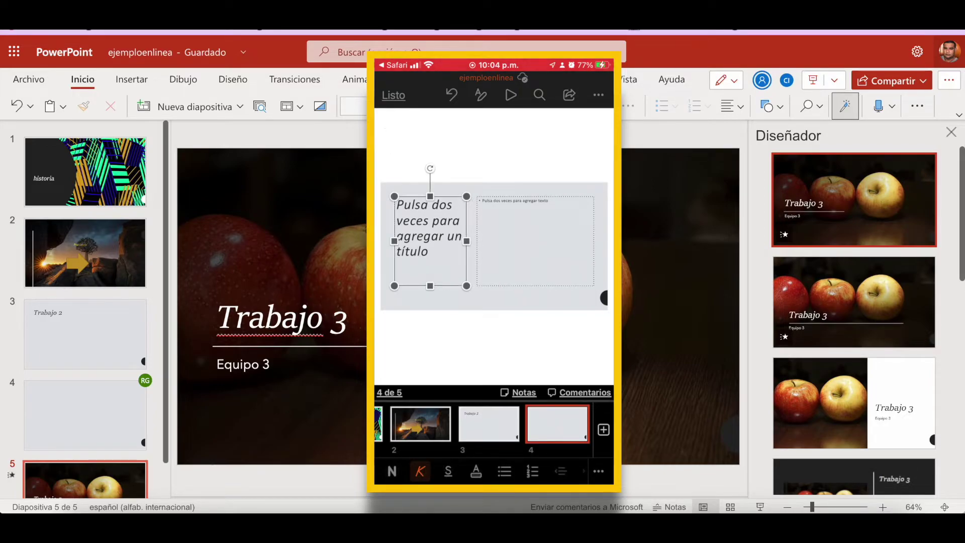
double_click(429, 226)
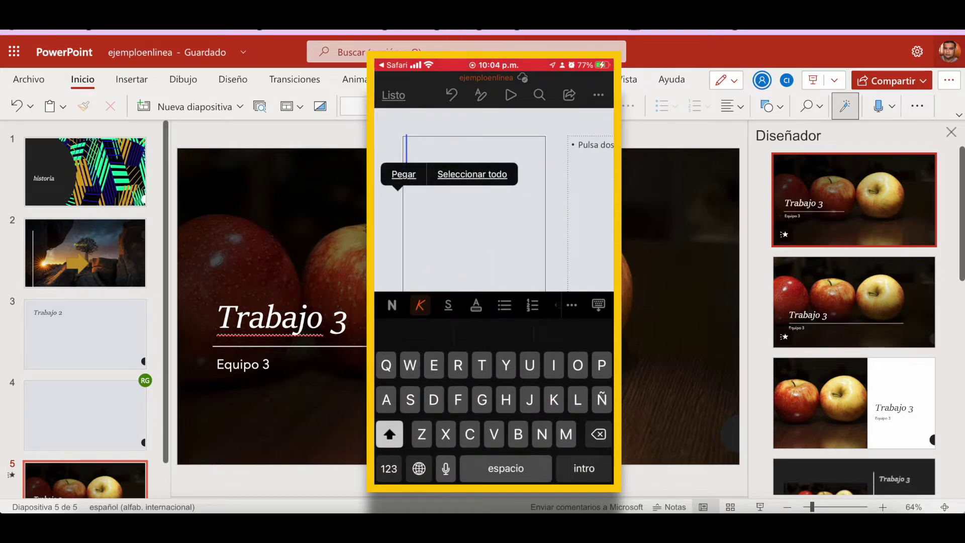
text(Trabajo )
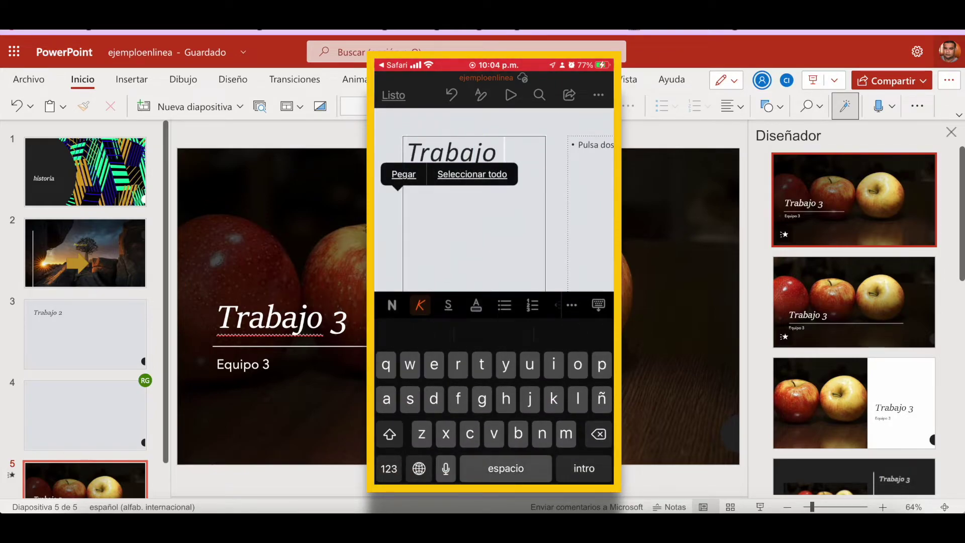
text(desde )
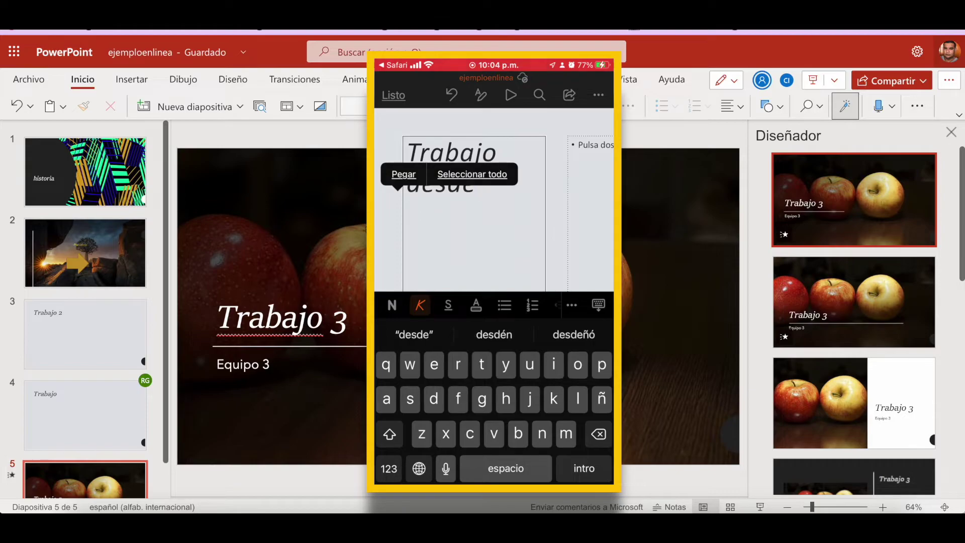
text(el celual)
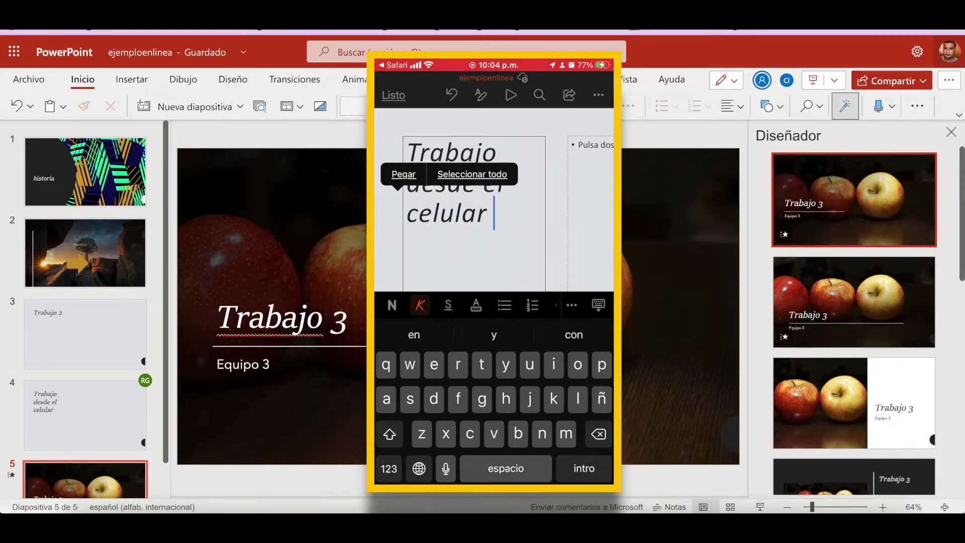
key(Return)
click(590, 211)
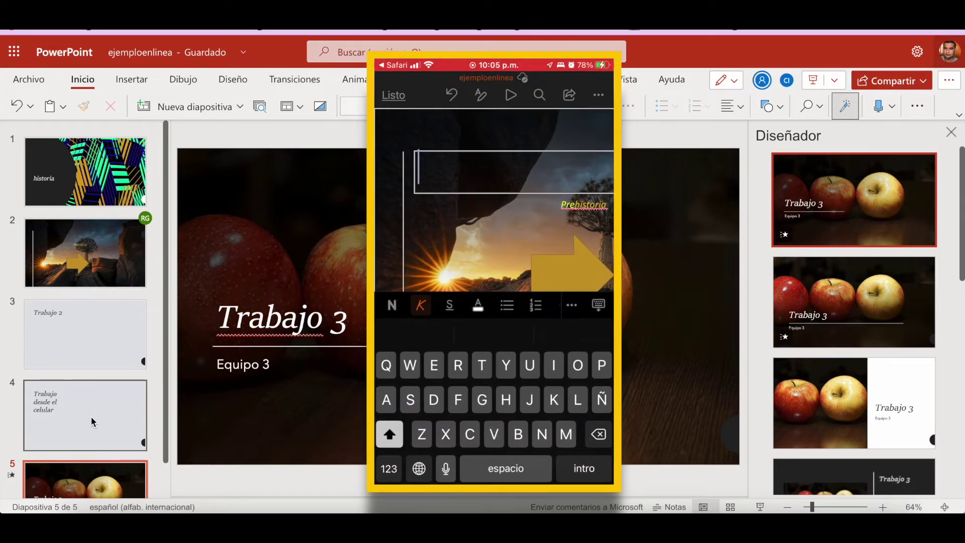
Type 'Prehistoria' as slide 2's title over the sunset photo, fixing the typos
text(A)
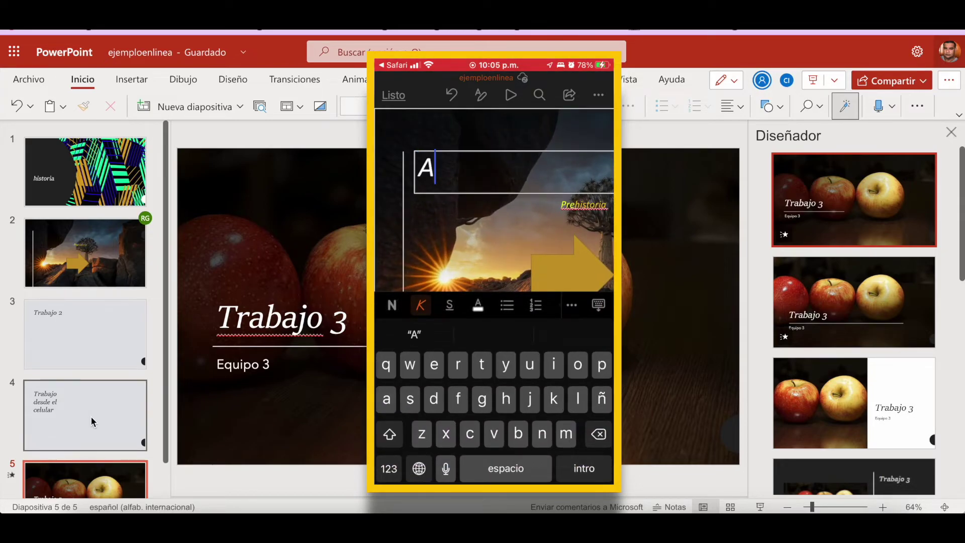
key(BackSpace)
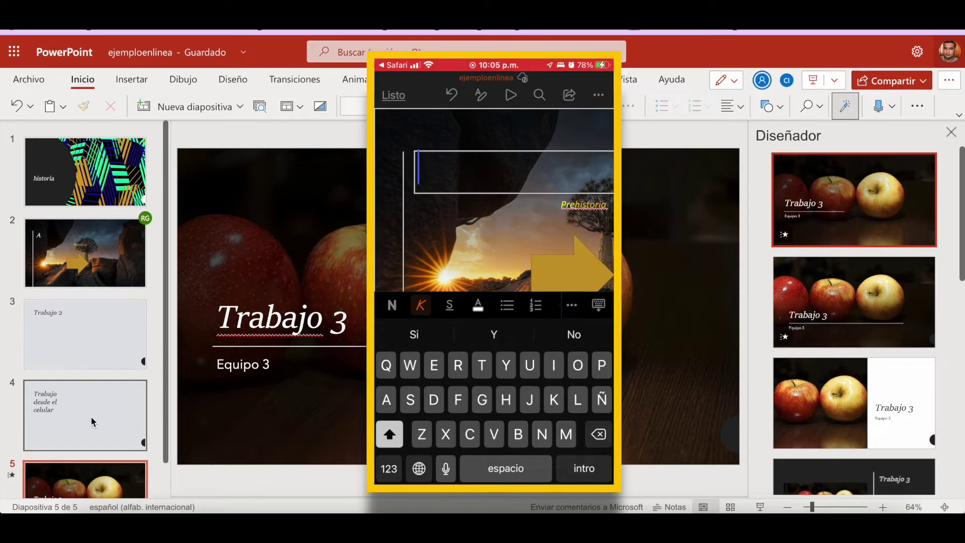
text(Pregistori)
key(BackSpace)
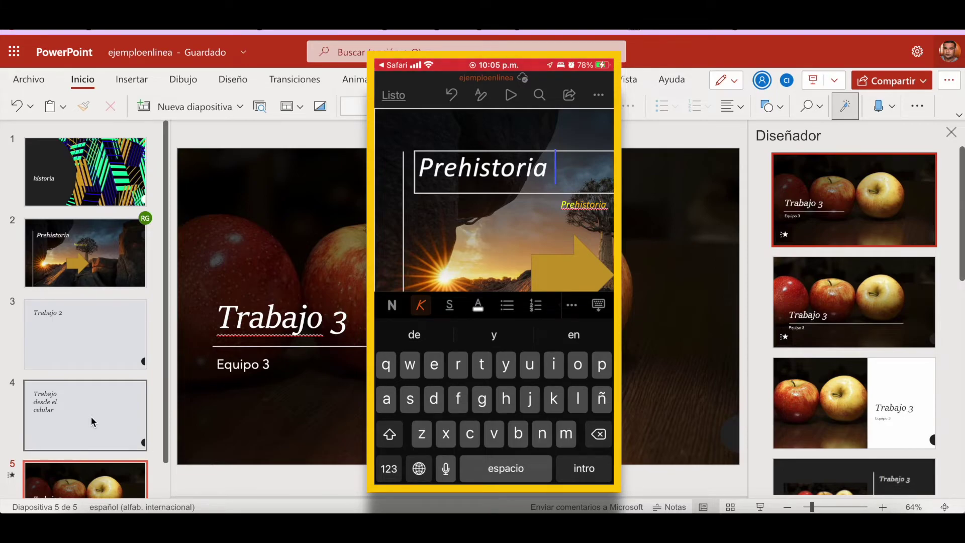
click(584, 468)
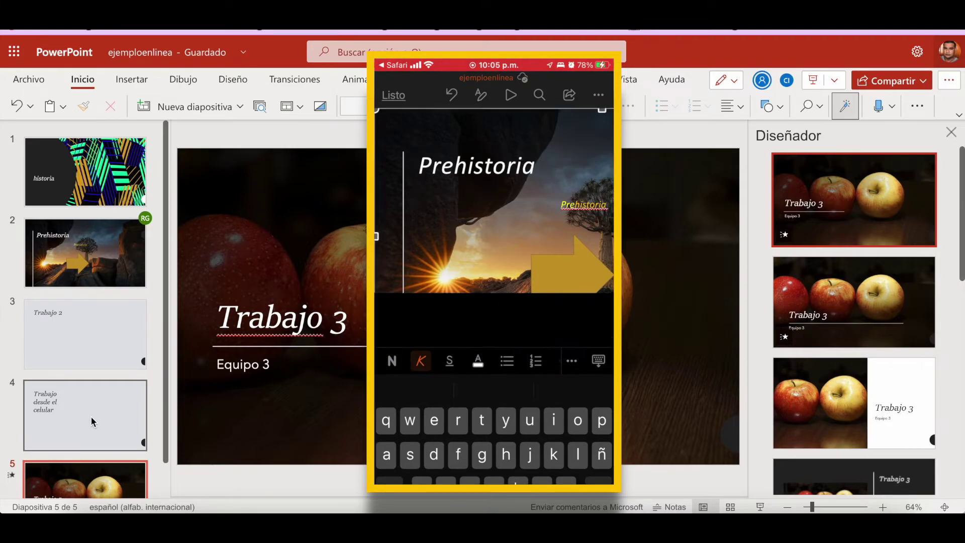